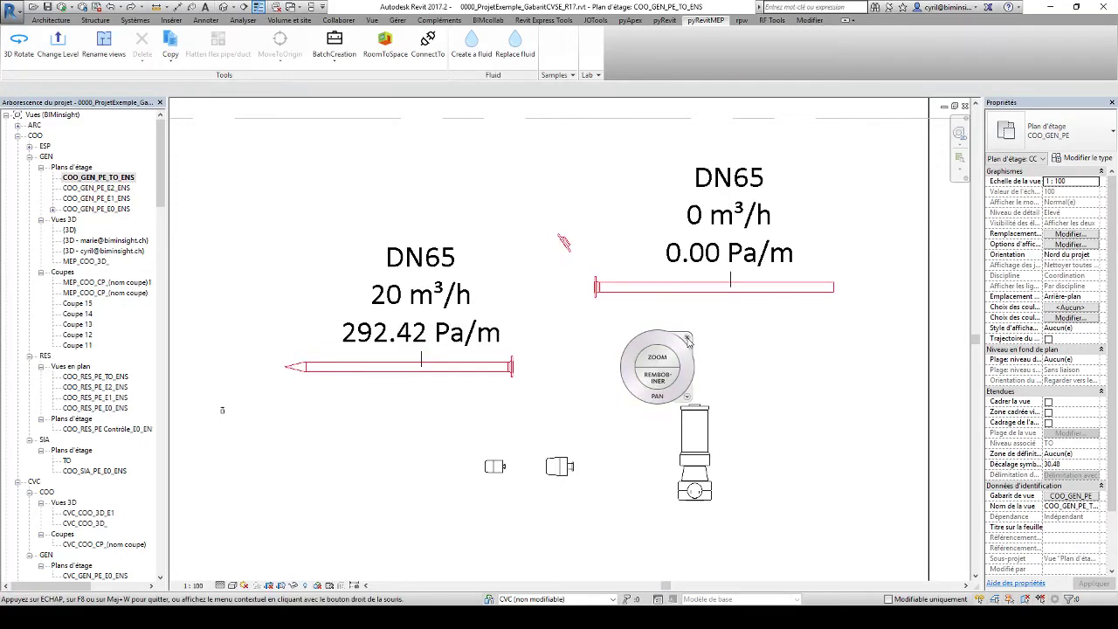
Close the 2D SteeringWheel to reveal the two DN65 pipes at 20 and 0 m³/h.
{"action": "left_click", "coordinate": [686, 339]}
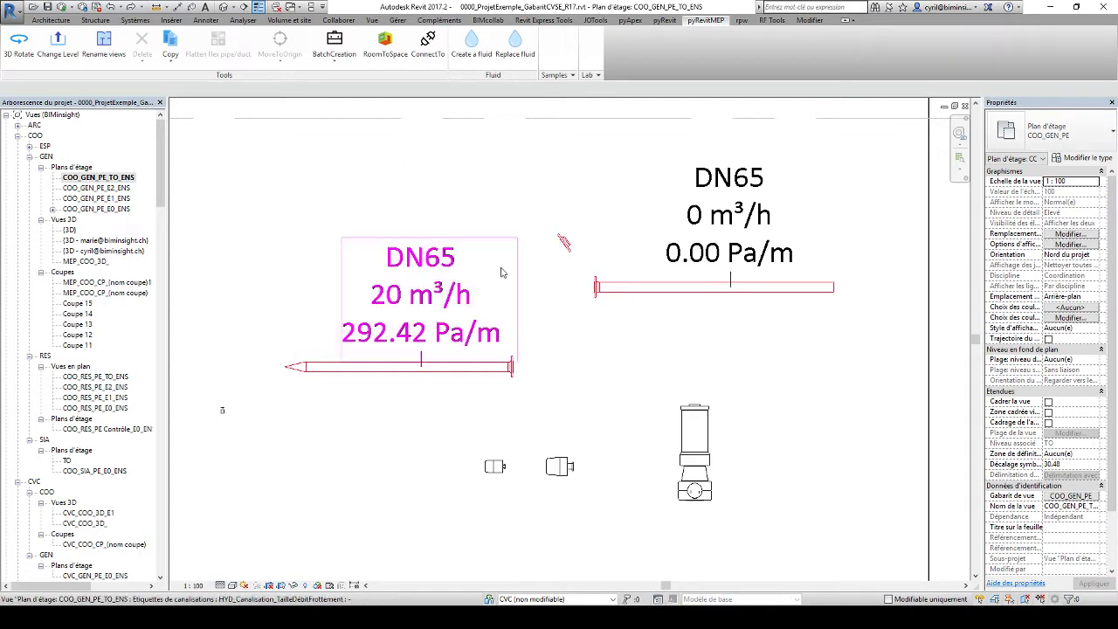
{"action": "left_click", "coordinate": [566, 244]}
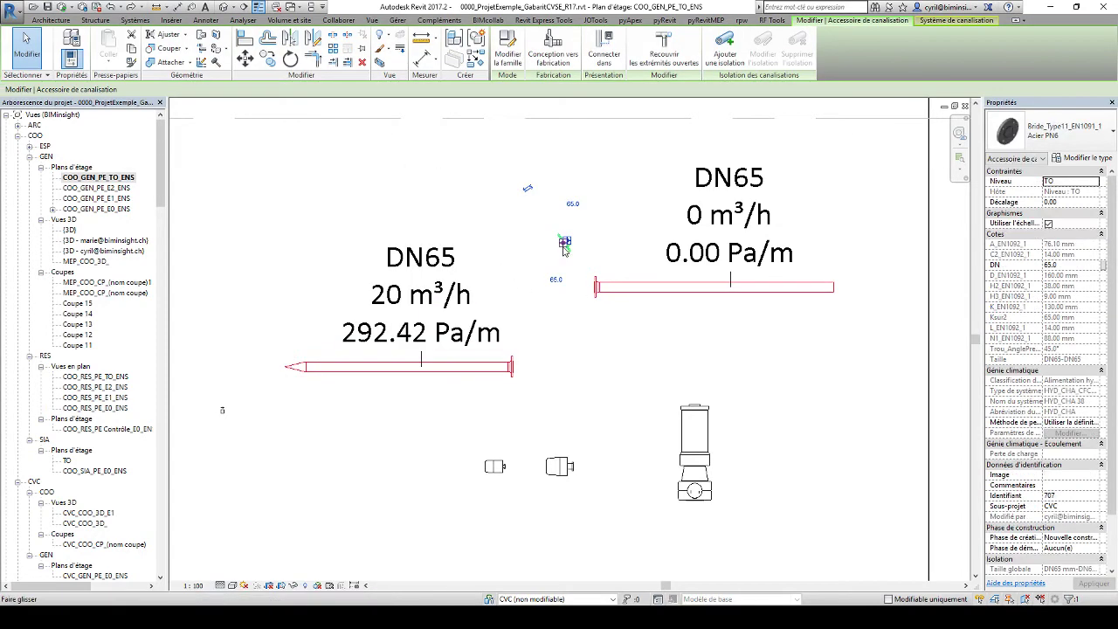
{"action": "left_click_drag", "start_coordinate": [626, 256], "coordinate": [835, 286]}
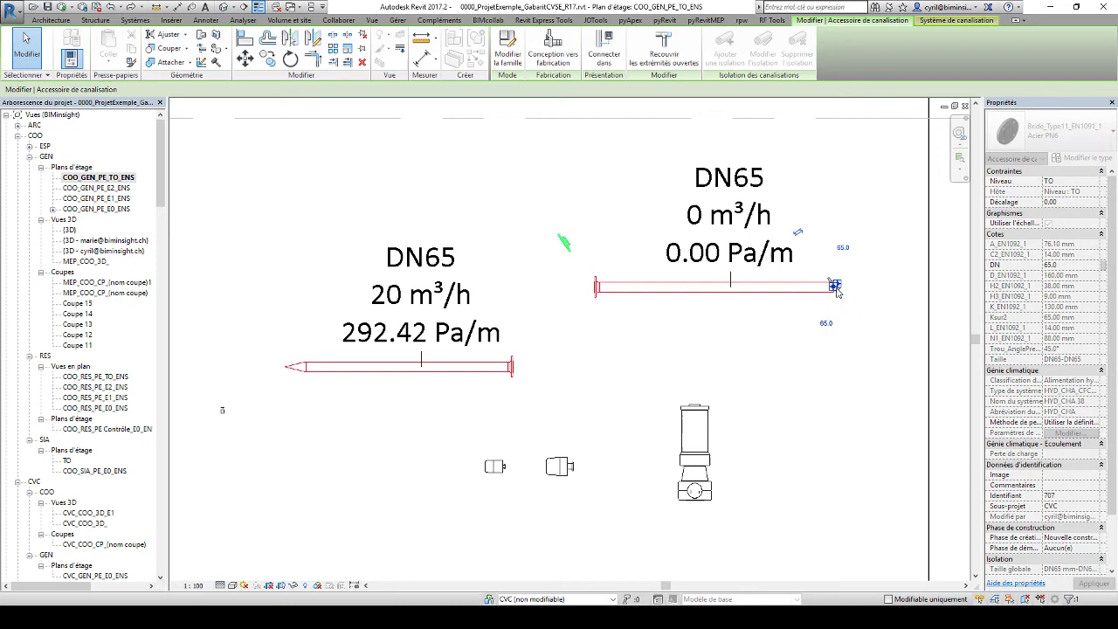
{"action": "left_click", "coordinate": [872, 403]}
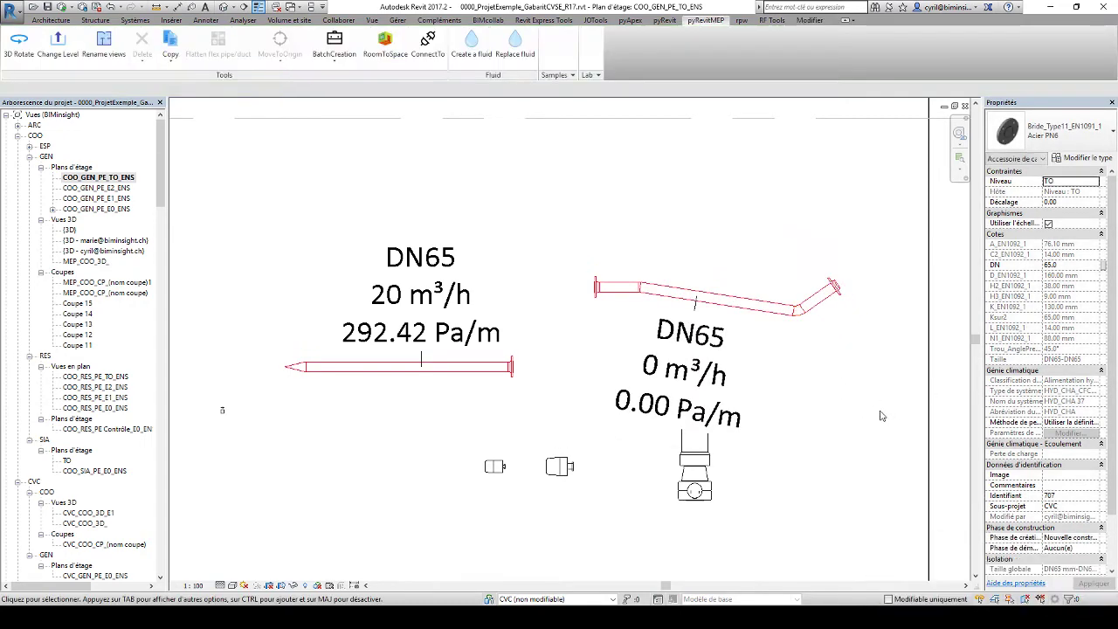
{"action": "key", "text": "ctrl+z"}
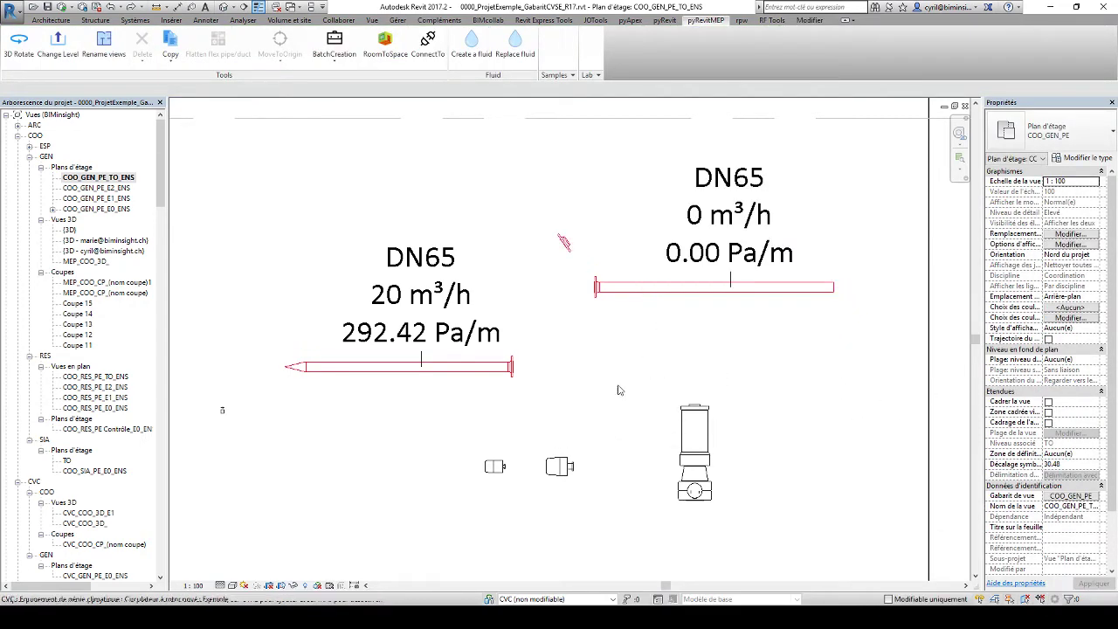
{"action": "left_click", "coordinate": [566, 242]}
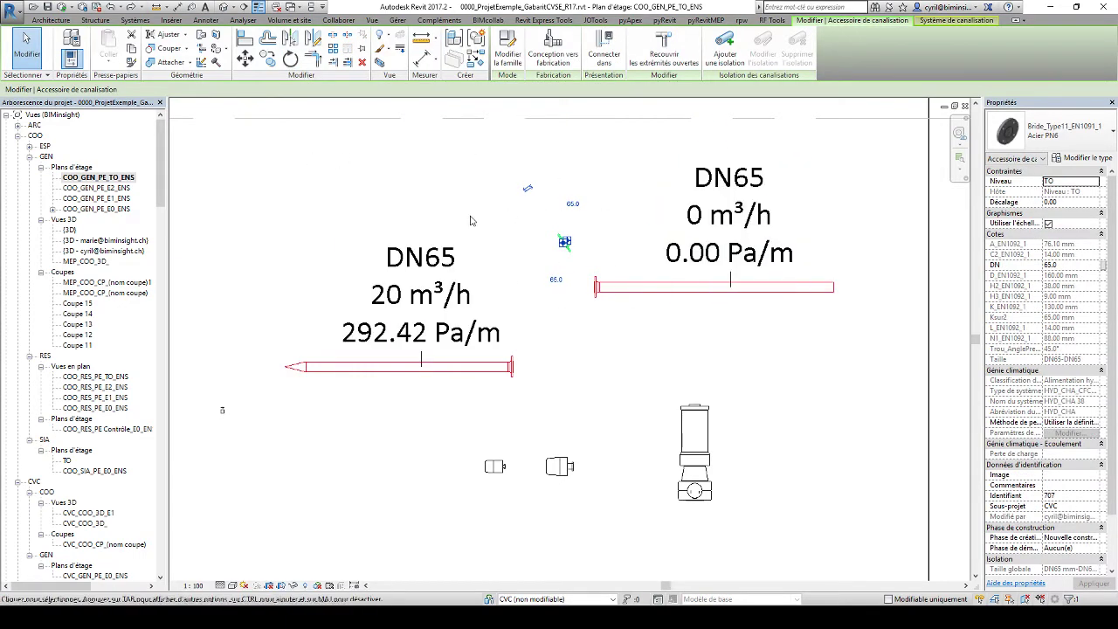
{"action": "left_click", "coordinate": [556, 391]}
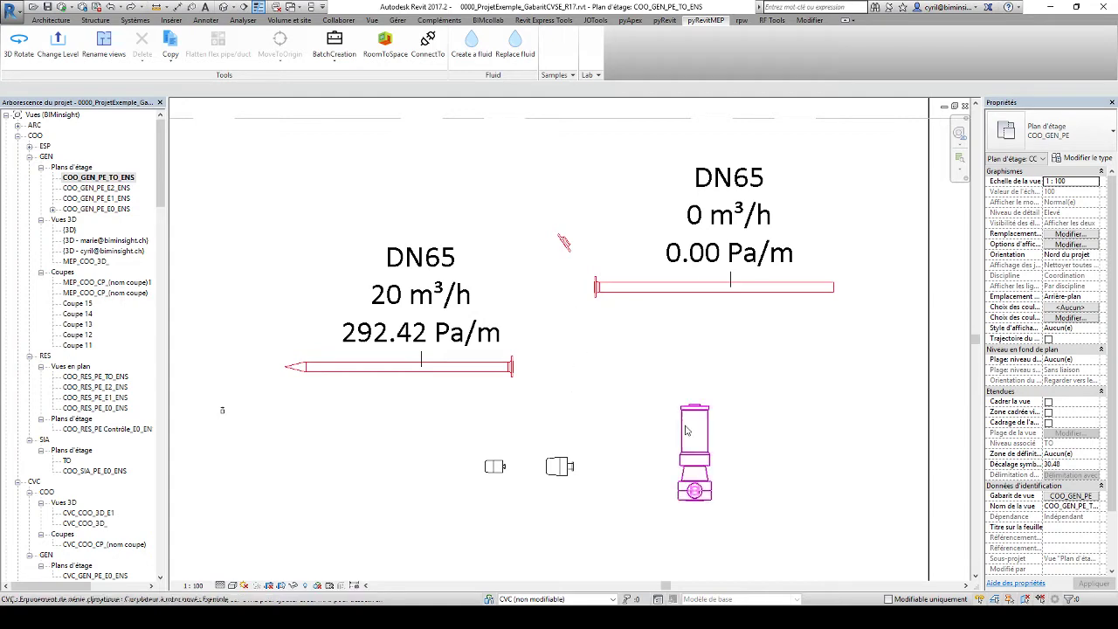
{"action": "left_click", "coordinate": [597, 288]}
{"action": "left_click_drag", "start_coordinate": [597, 289], "coordinate": [510, 366]}
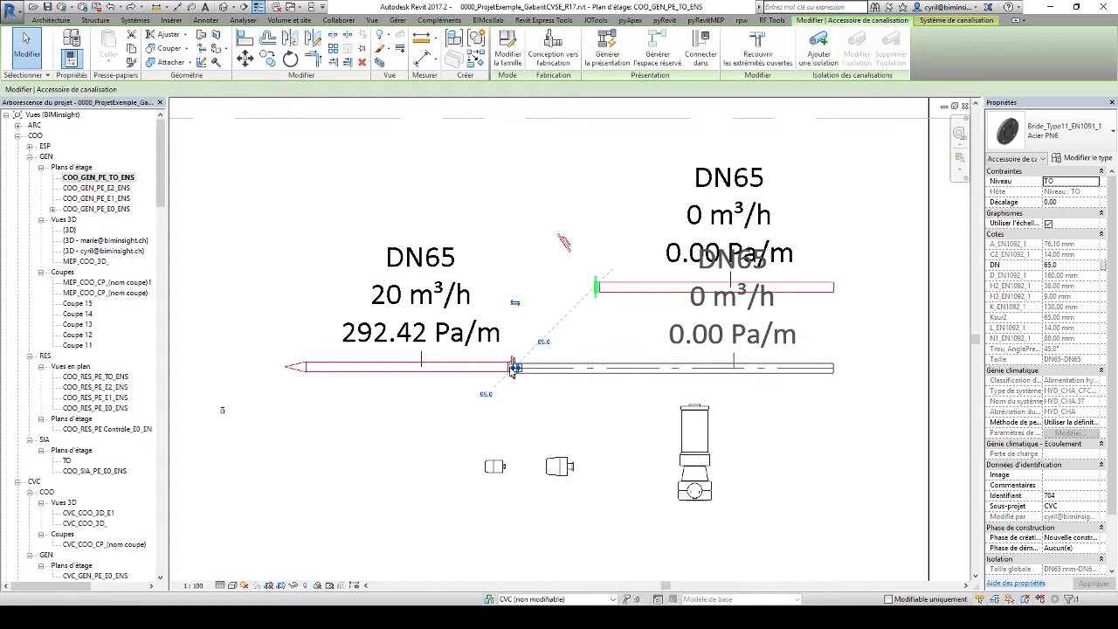
{"action": "left_click", "coordinate": [632, 431]}
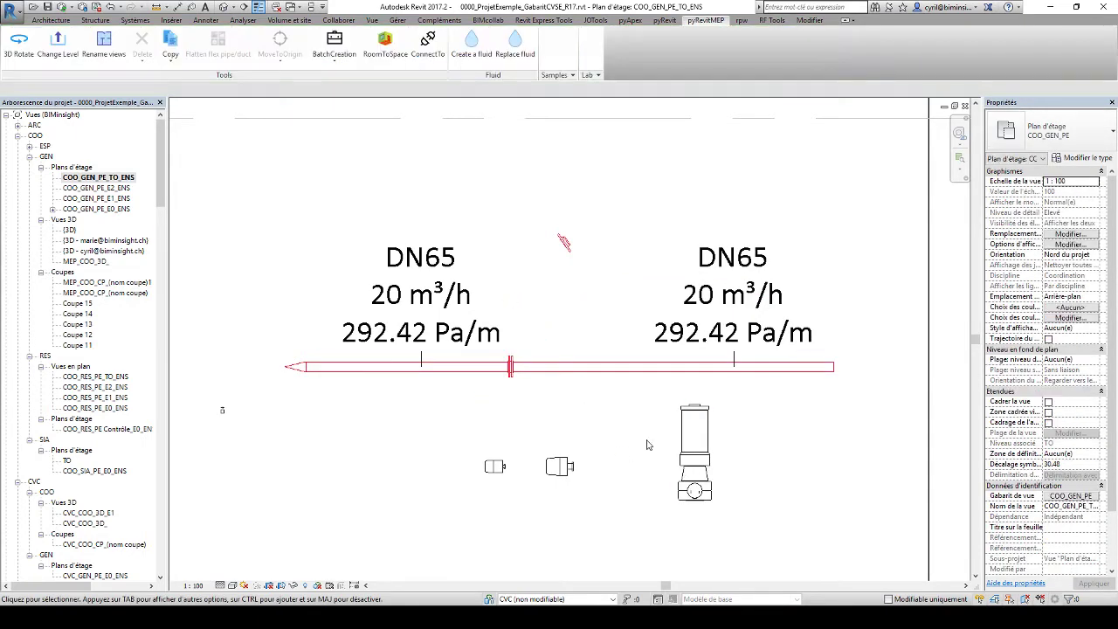
{"action": "key", "text": "ctrl+z"}
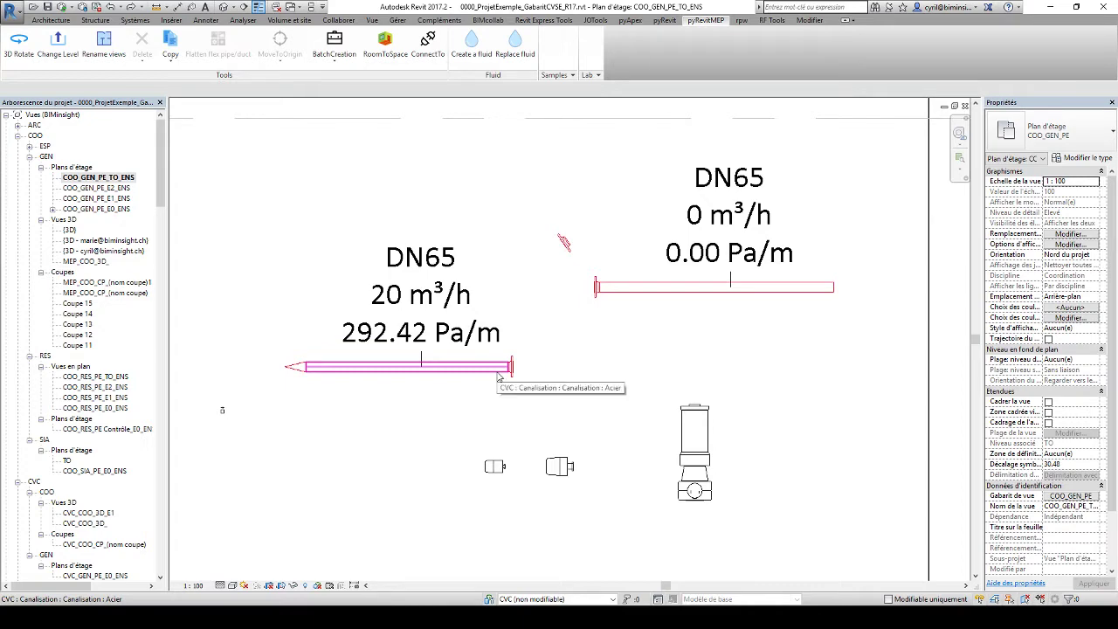
{"action": "left_click", "coordinate": [597, 288]}
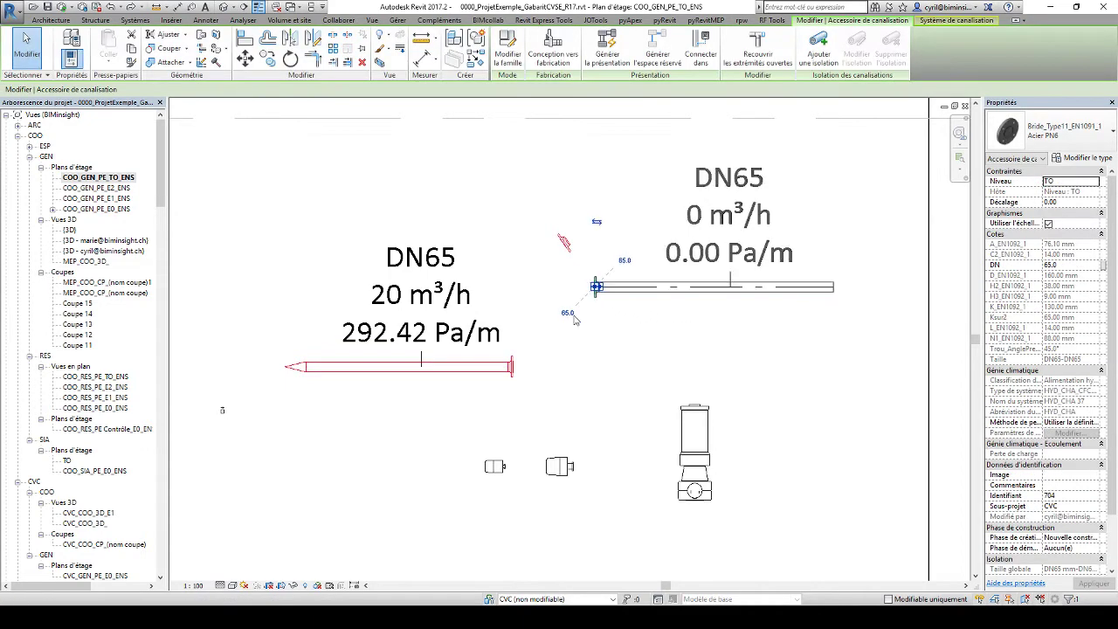
{"action": "left_click_drag", "start_coordinate": [597, 290], "coordinate": [514, 373]}
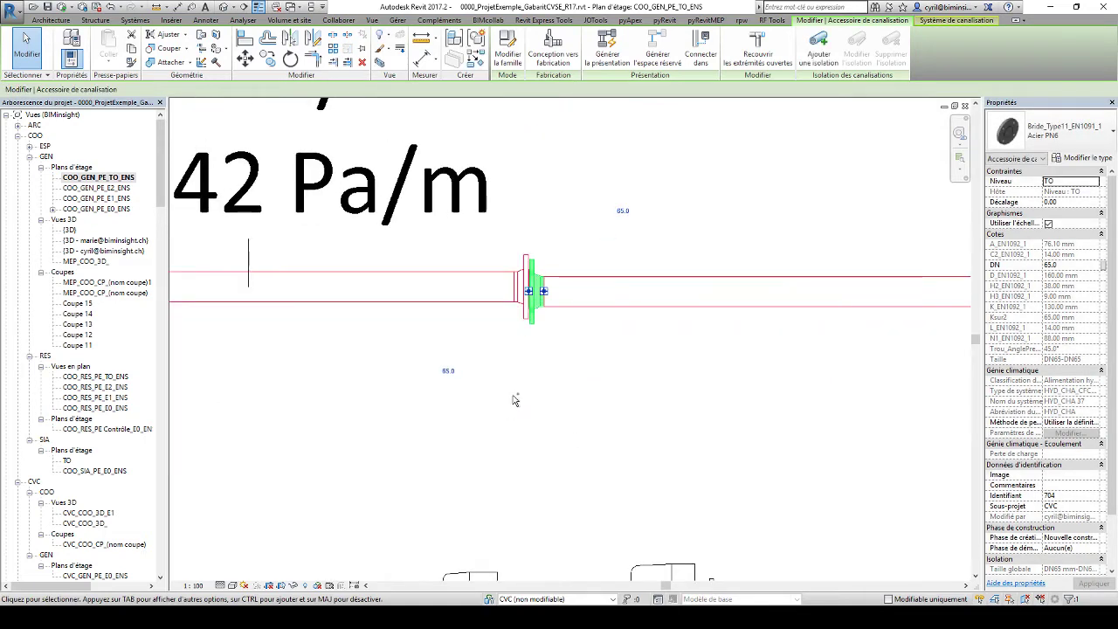
{"action": "key", "text": "ctrl+z"}
{"action": "left_click", "coordinate": [596, 288]}
{"action": "scroll", "coordinate": [596, 288], "scroll_direction": "up", "scroll_amount": 5}
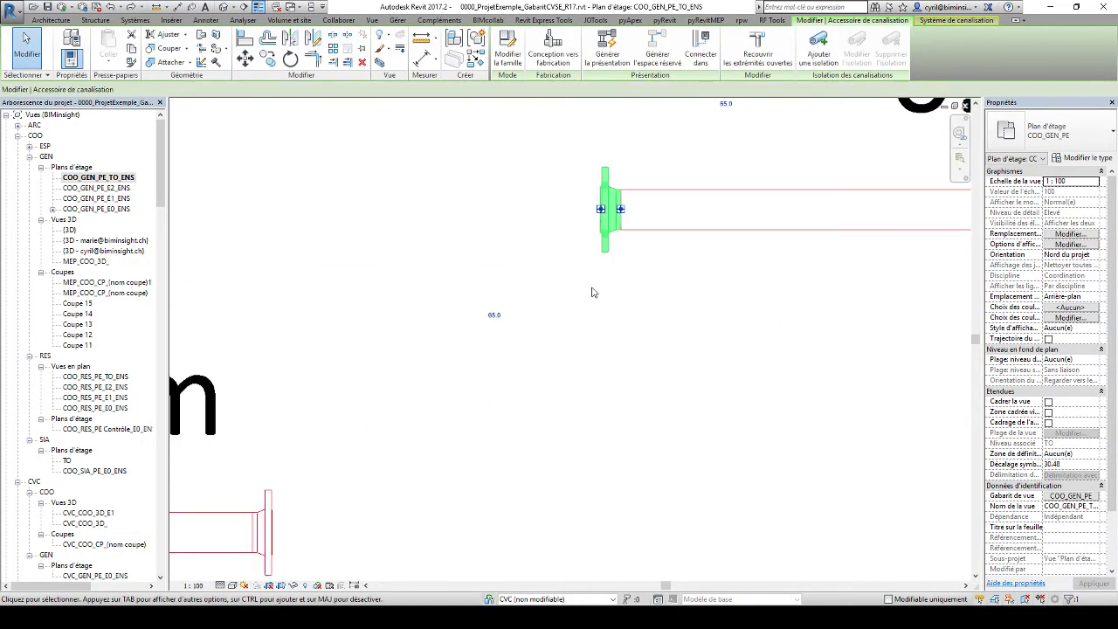
{"action": "left_click_drag", "start_coordinate": [601, 206], "coordinate": [270, 536]}
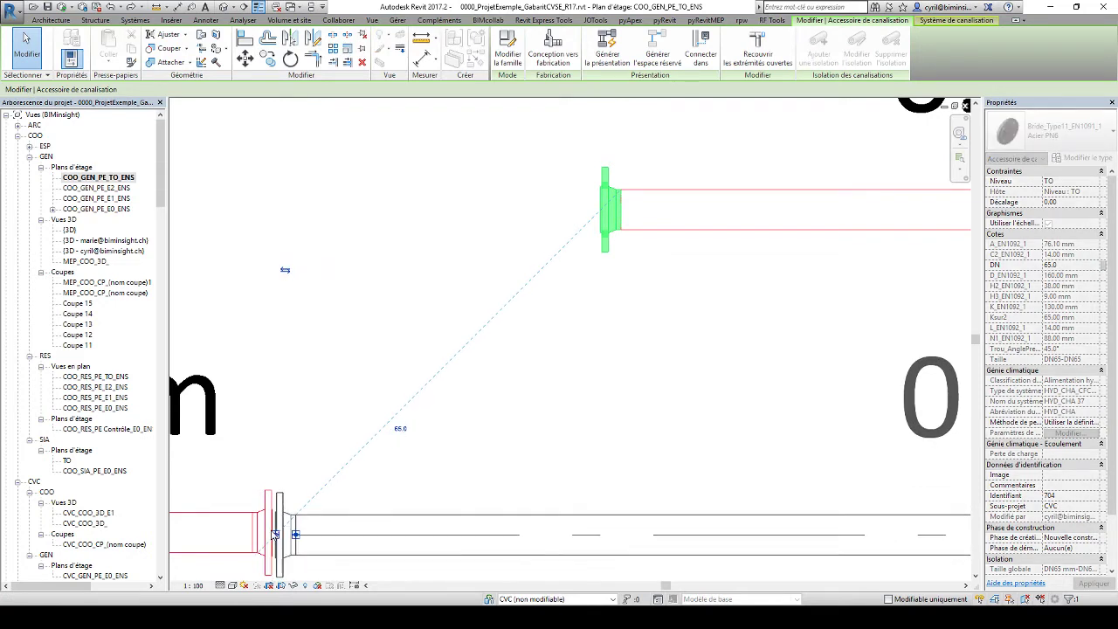
{"action": "left_click_drag", "start_coordinate": [271, 536], "coordinate": [292, 549]}
{"action": "scroll", "coordinate": [292, 549], "scroll_direction": "up", "scroll_amount": 2}
{"action": "middle_click_drag", "start_coordinate": [291, 549], "coordinate": [384, 479]}
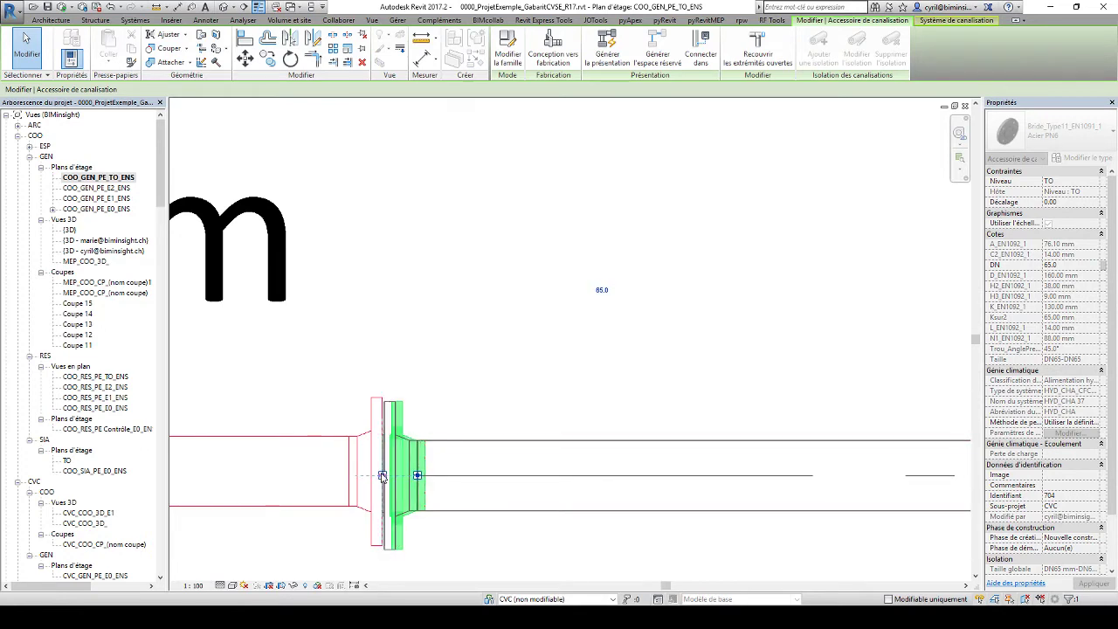
{"action": "key", "text": "Escape"}
{"action": "scroll", "coordinate": [498, 455], "scroll_direction": "down", "scroll_amount": 2}
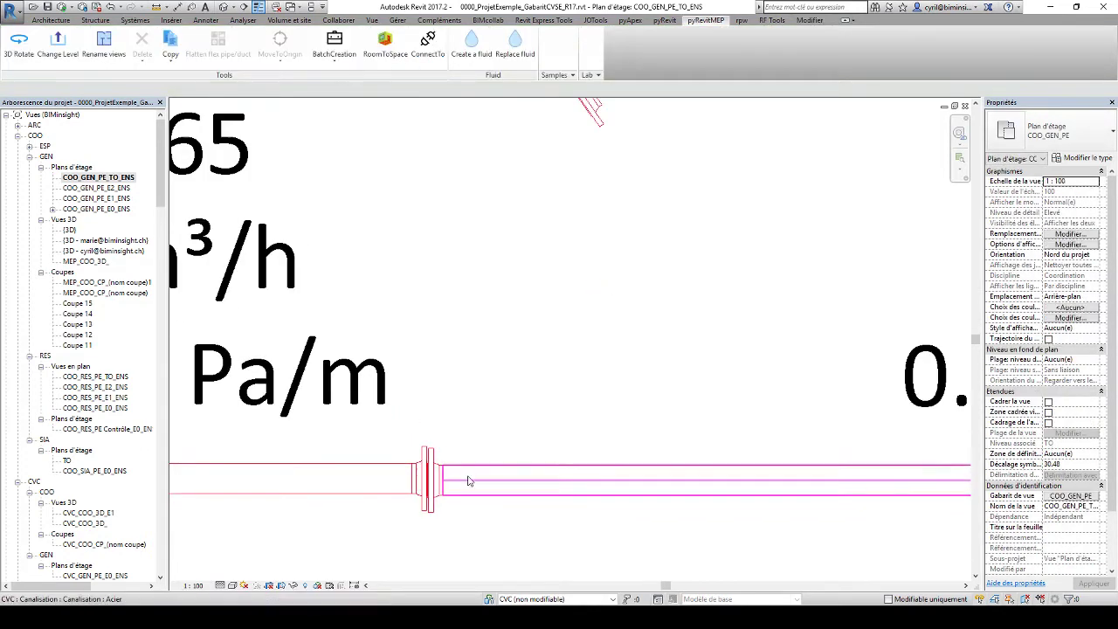
{"action": "scroll", "coordinate": [511, 450], "scroll_direction": "down", "scroll_amount": 2}
{"action": "scroll", "coordinate": [514, 447], "scroll_direction": "up", "scroll_amount": 3}
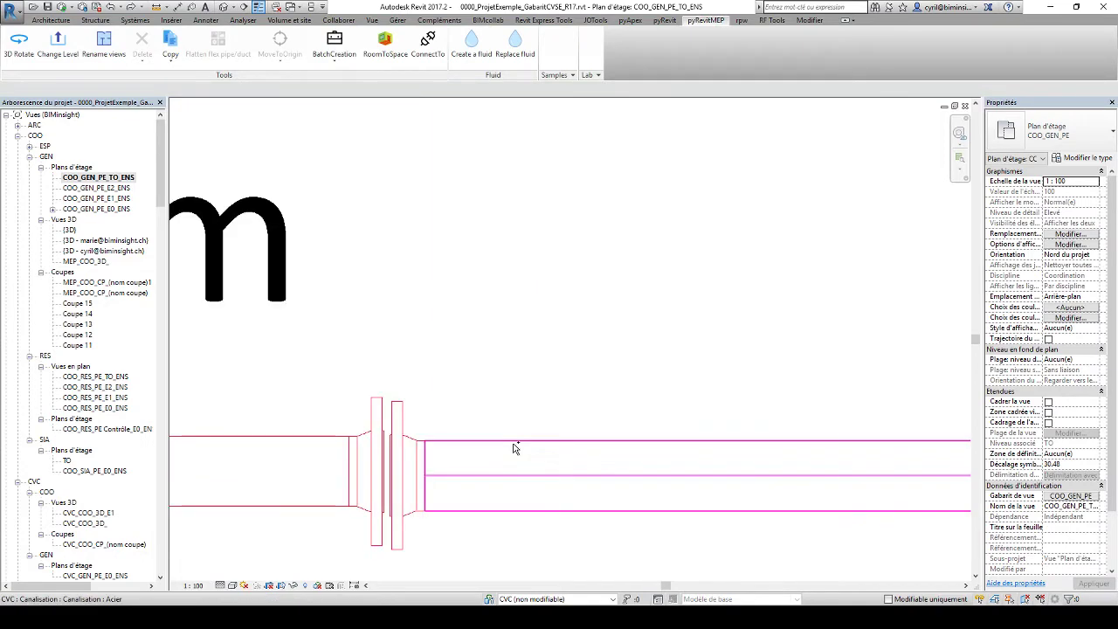
{"action": "scroll", "coordinate": [514, 447], "scroll_direction": "down", "scroll_amount": 1}
{"action": "scroll", "coordinate": [505, 450], "scroll_direction": "down", "scroll_amount": 2}
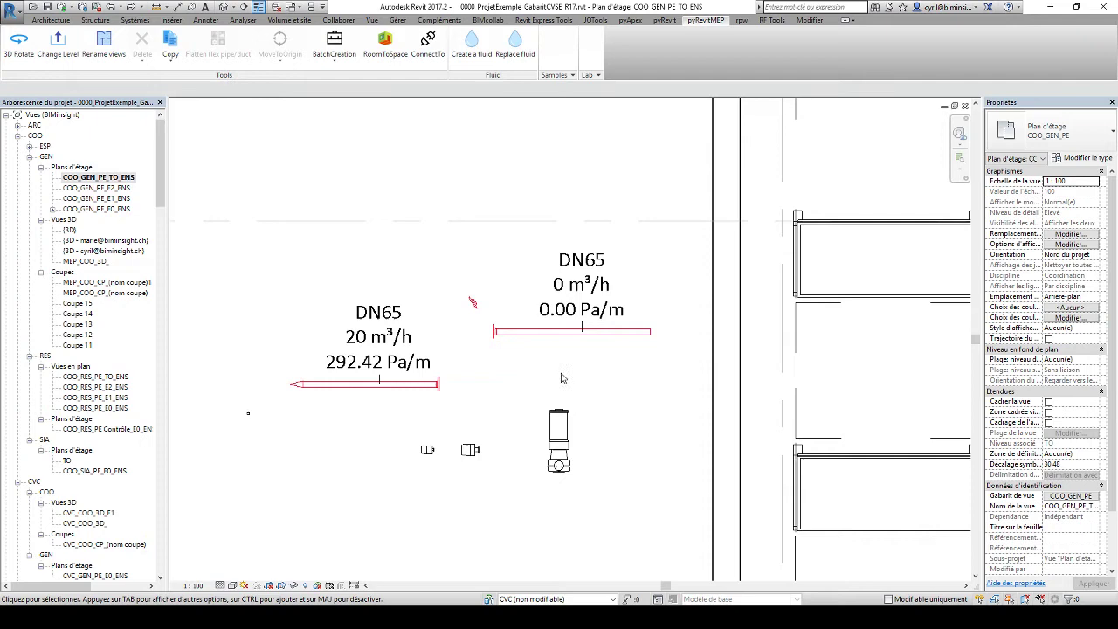
Use pyRevitMEP ConnectTo to join the valve to the left pipe and the right pipe to the valve.
{"action": "left_click", "coordinate": [432, 58]}
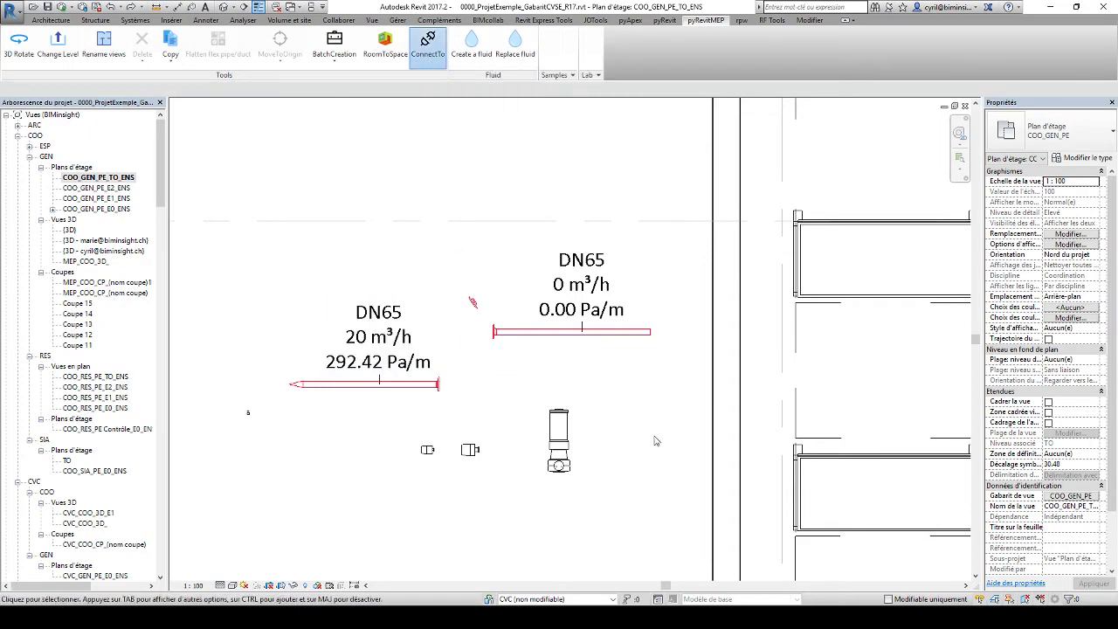
{"action": "left_click", "coordinate": [565, 457]}
{"action": "left_click", "coordinate": [437, 383]}
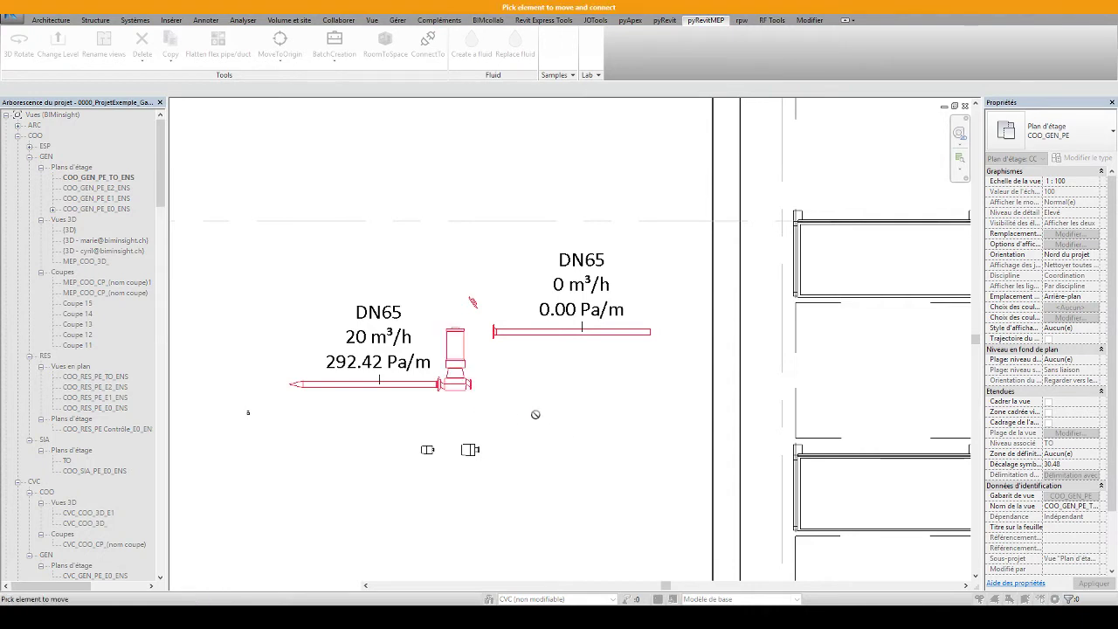
{"action": "left_click", "coordinate": [493, 332]}
{"action": "left_click", "coordinate": [472, 378]}
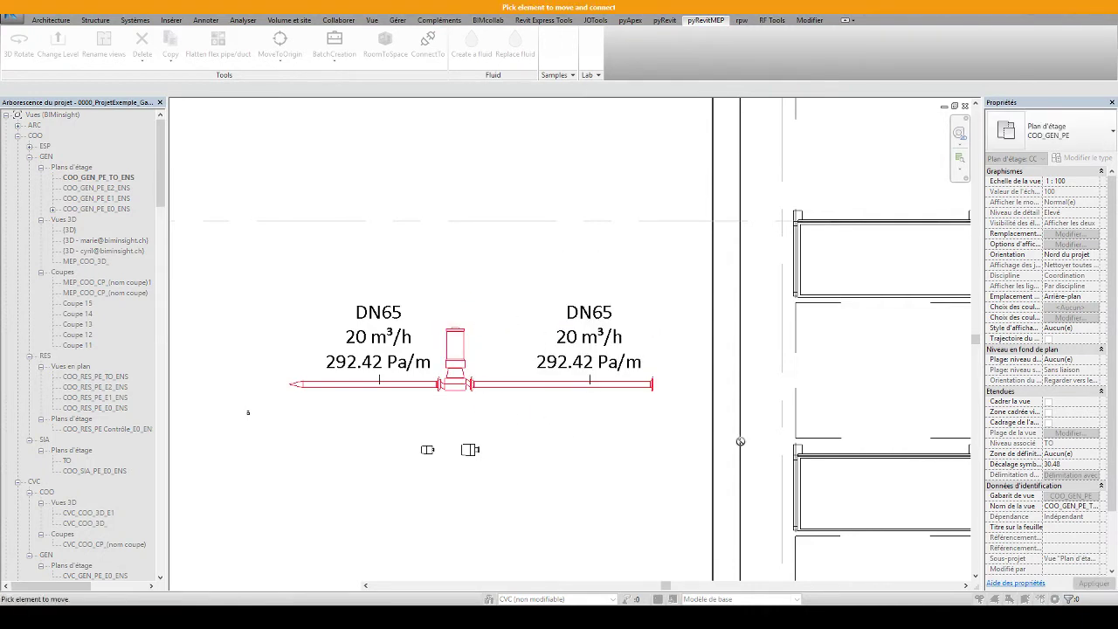
Exit ConnectTo and undo the three Connect elements steps from the Undo list.
{"action": "key", "text": "Escape"}
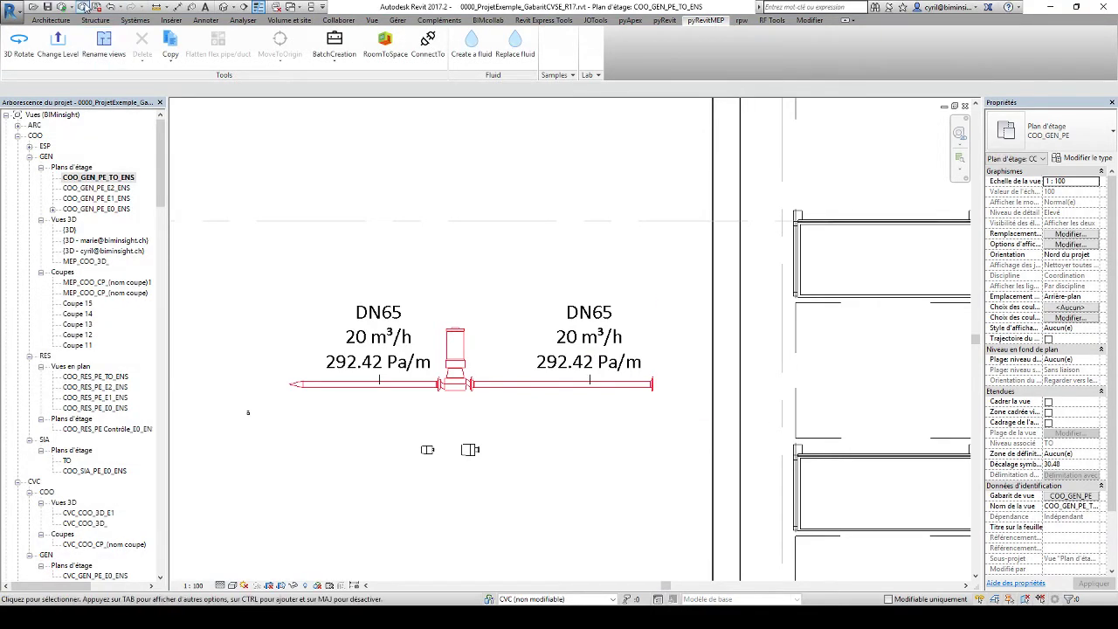
{"action": "left_click", "coordinate": [120, 6]}
{"action": "left_click", "coordinate": [136, 49]}
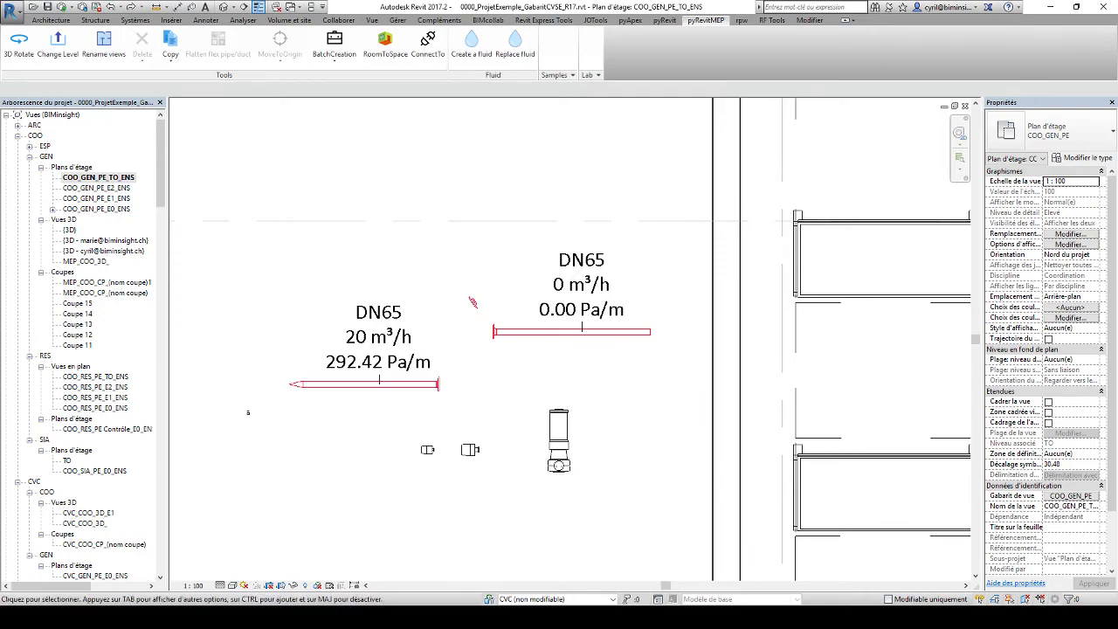
Comment out line 94, moved_element.Location.Move, in the connect_to function of script.py.
{"action": "scroll", "coordinate": [354, 231], "scroll_direction": "up", "scroll_amount": 13}
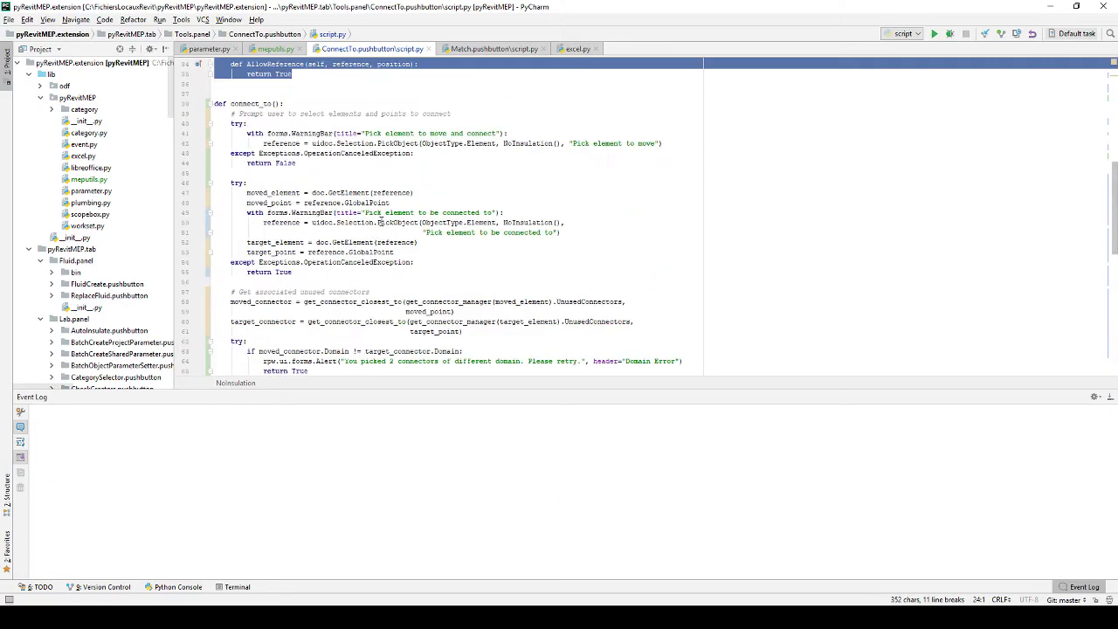
{"action": "left_click", "coordinate": [354, 143]}
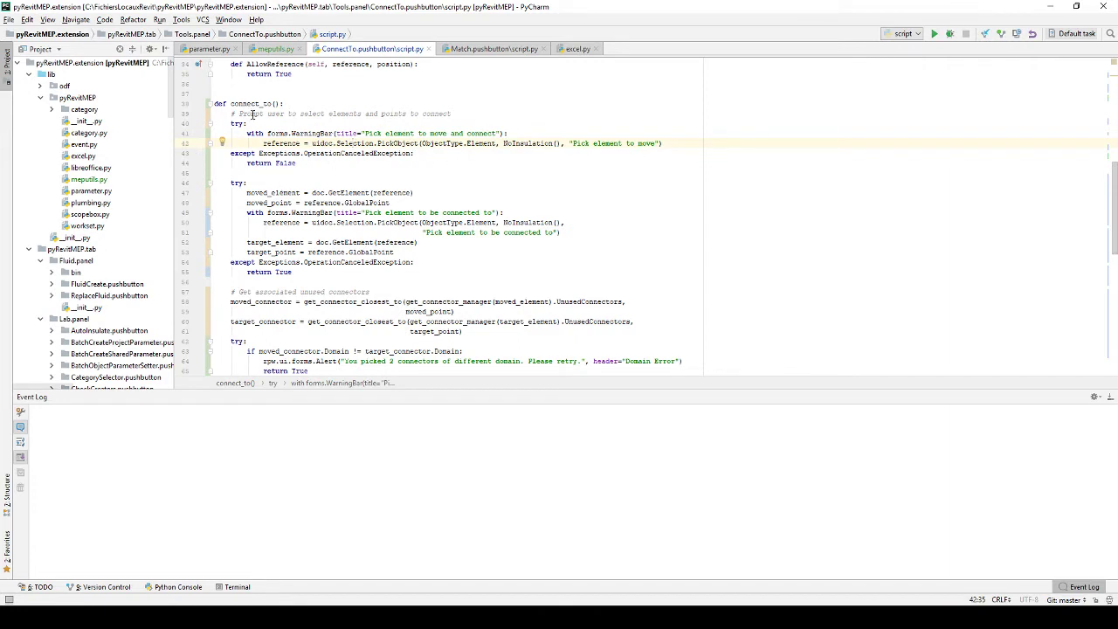
{"action": "scroll", "coordinate": [358, 167], "scroll_direction": "down", "scroll_amount": 3}
{"action": "scroll", "coordinate": [359, 210], "scroll_direction": "up", "scroll_amount": 3}
{"action": "scroll", "coordinate": [425, 301], "scroll_direction": "down", "scroll_amount": 3}
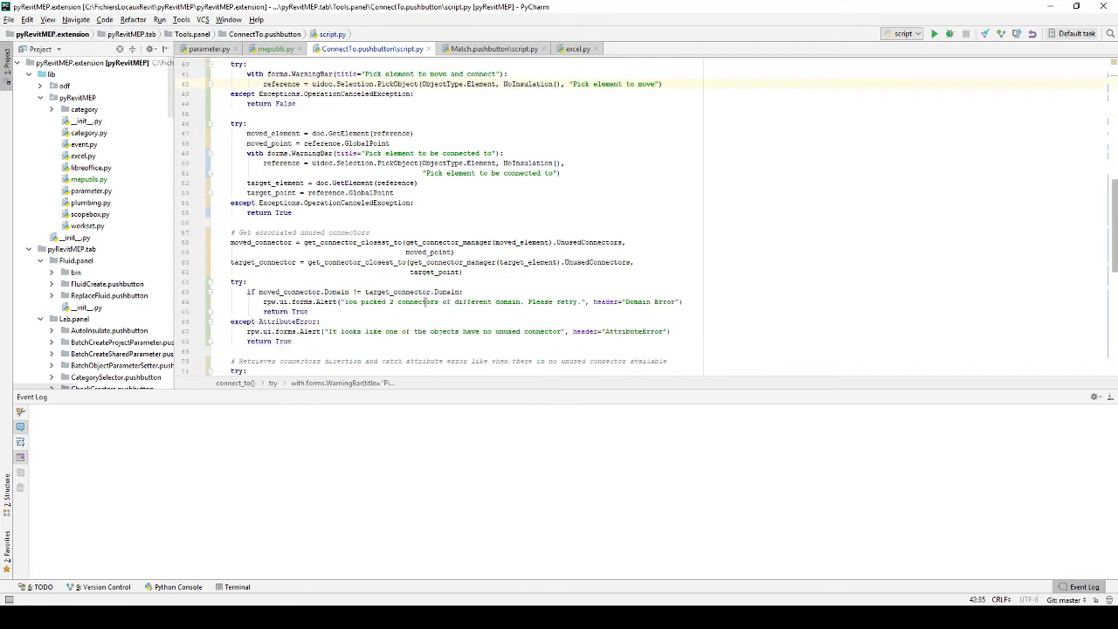
{"action": "scroll", "coordinate": [384, 271], "scroll_direction": "down", "scroll_amount": 3}
{"action": "scroll", "coordinate": [369, 262], "scroll_direction": "down", "scroll_amount": 2}
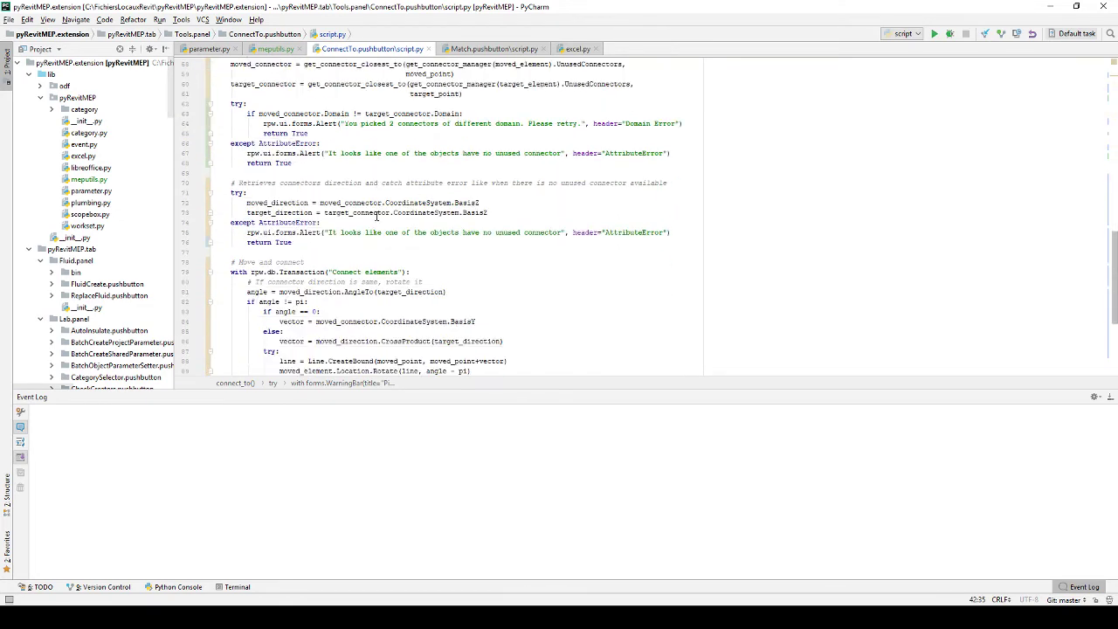
{"action": "scroll", "coordinate": [332, 219], "scroll_direction": "down", "scroll_amount": 4}
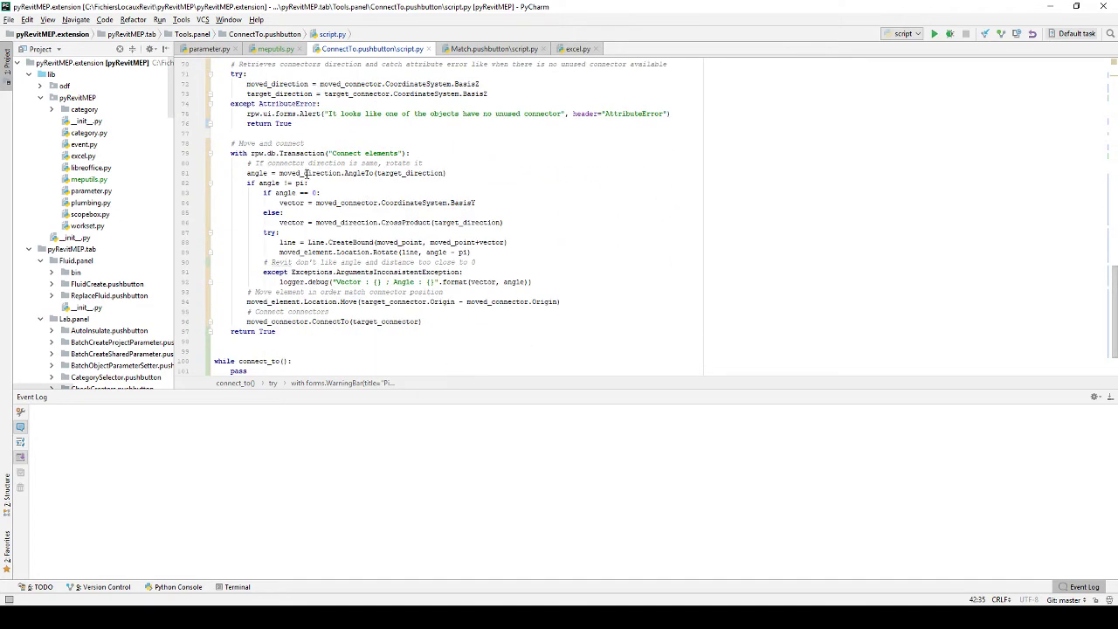
{"action": "left_click", "coordinate": [186, 302]}
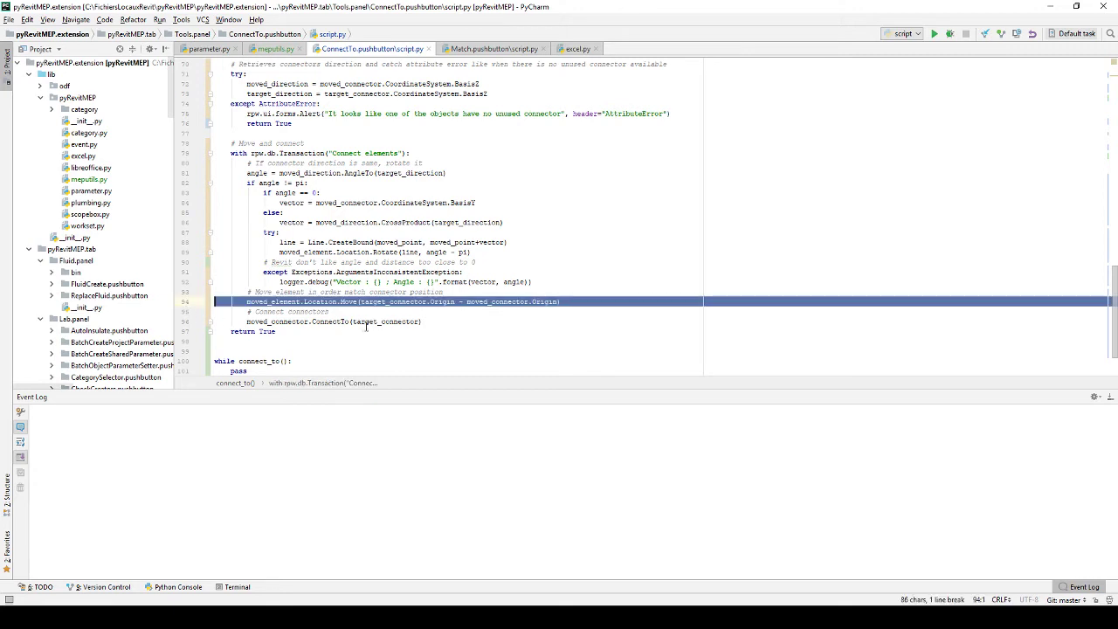
{"action": "key", "text": "ctrl+slash"}
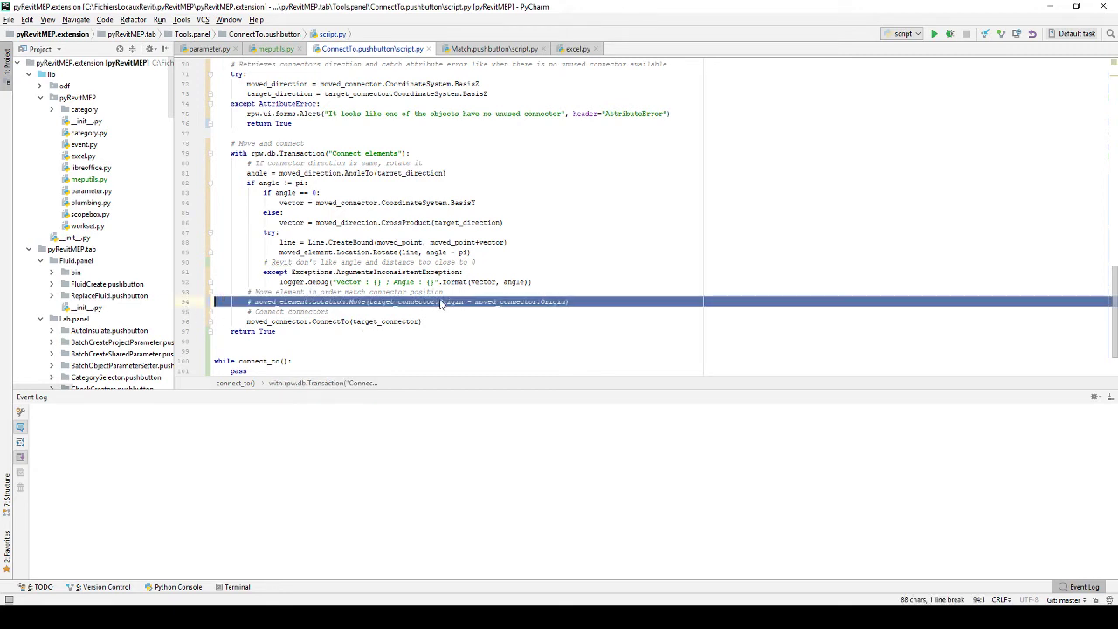
{"action": "key", "text": "alt+Tab"}
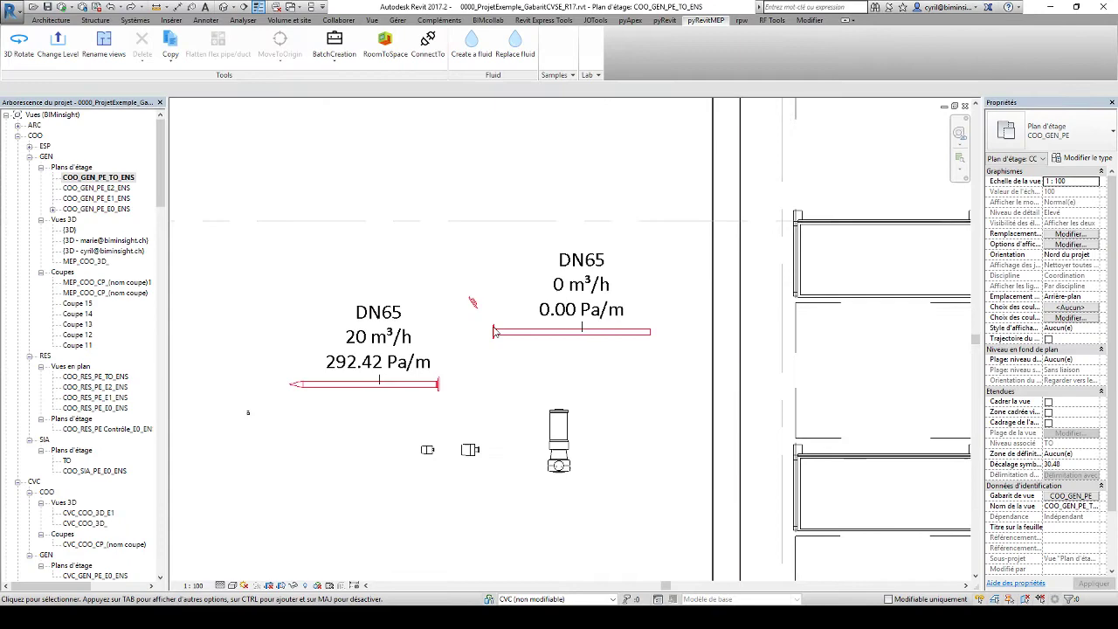
Run ConnectTo to join the right DN65 pipe to the left pipe's end without moving it.
{"action": "scroll", "coordinate": [471, 376], "scroll_direction": "up", "scroll_amount": 2}
{"action": "scroll", "coordinate": [476, 375], "scroll_direction": "down", "scroll_amount": 2}
{"action": "left_click", "coordinate": [428, 43]}
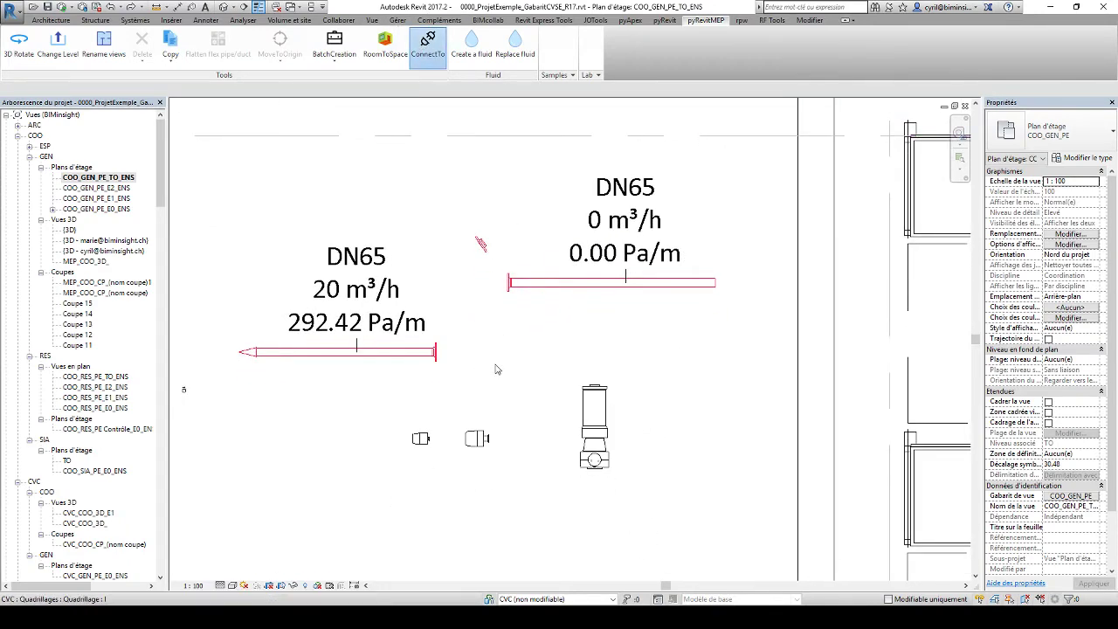
{"action": "left_click", "coordinate": [433, 360]}
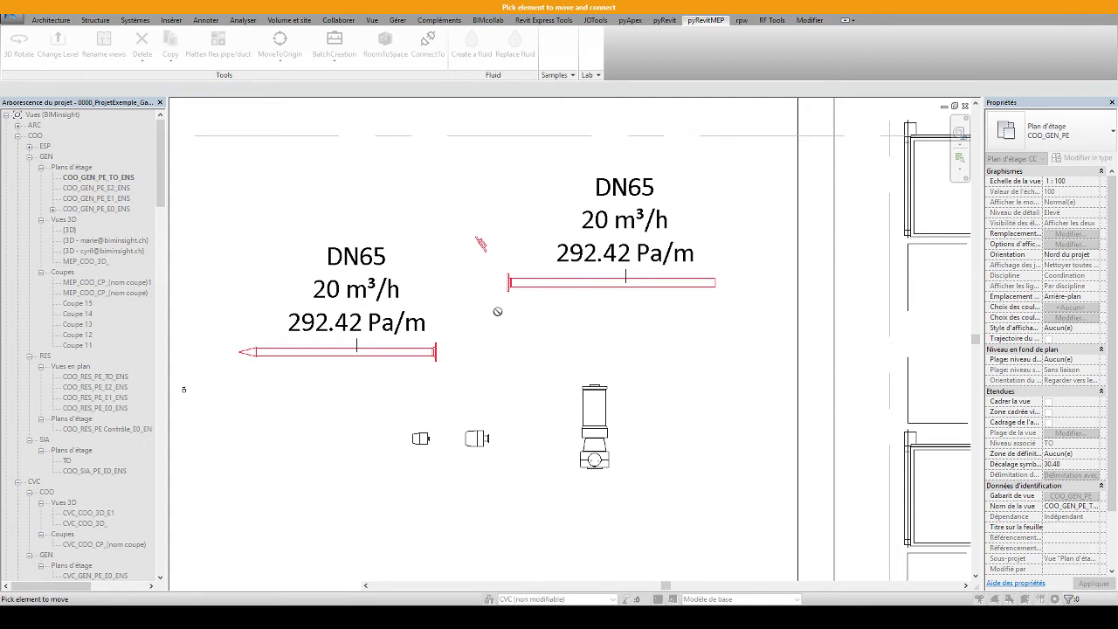
{"action": "key", "text": "Escape"}
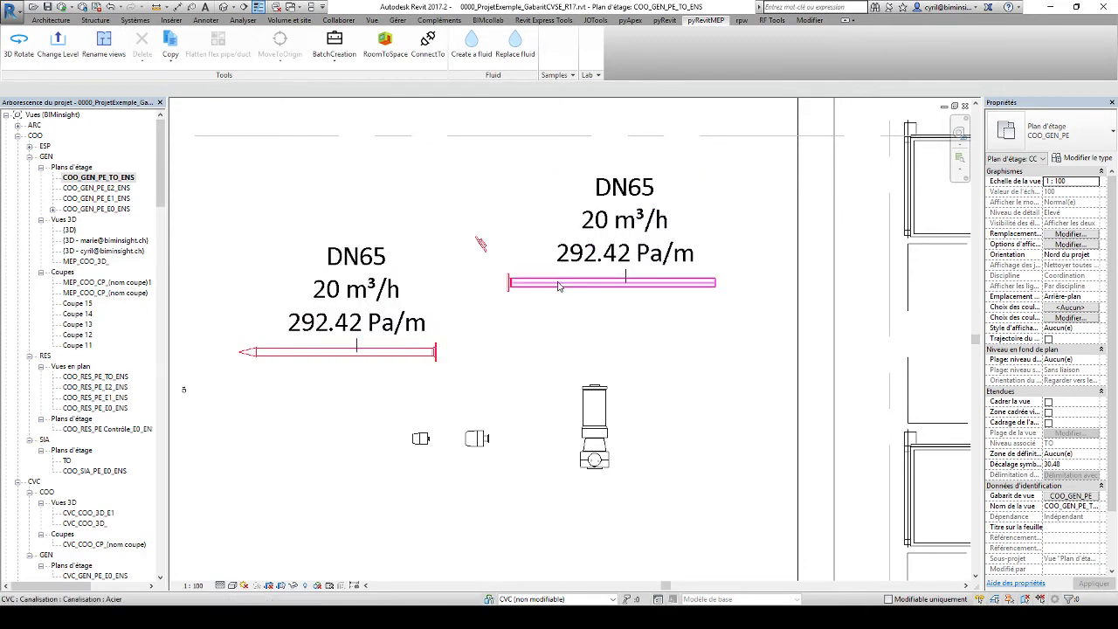
Drag the right pipe in line with the left pipe, then uncomment line 94 in PyCharm.
{"action": "left_click", "coordinate": [559, 284]}
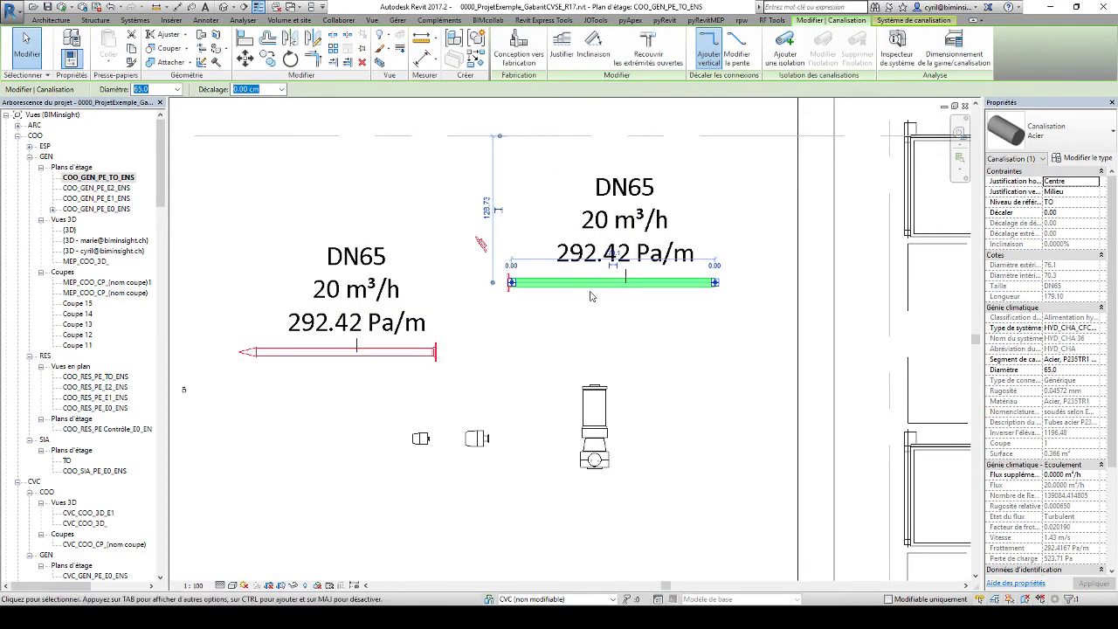
{"action": "left_click", "coordinate": [636, 322]}
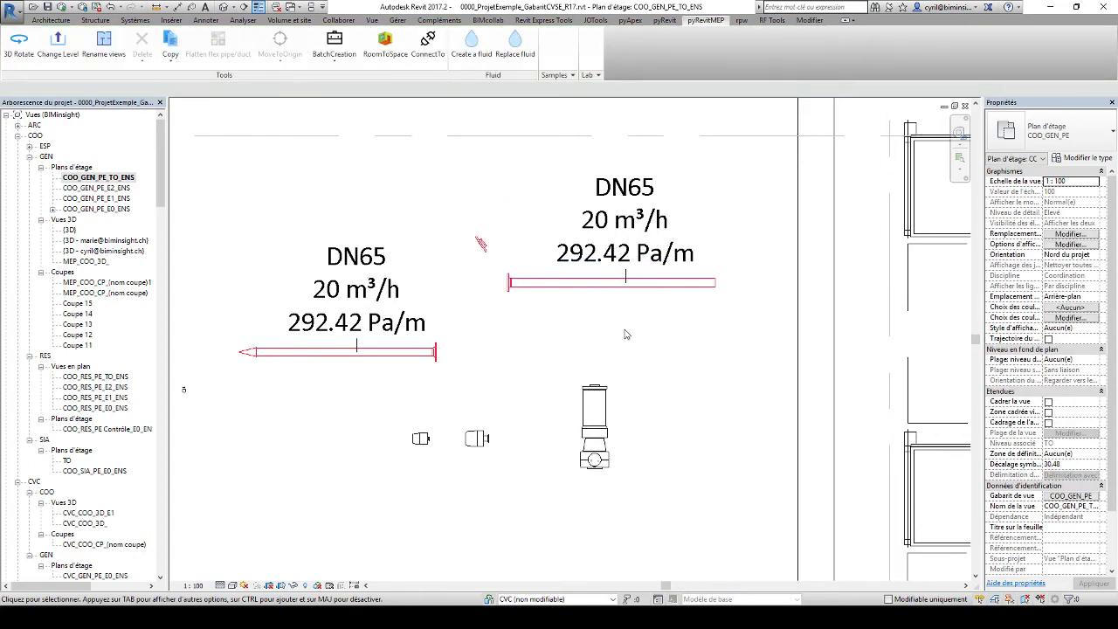
{"action": "left_click", "coordinate": [566, 284]}
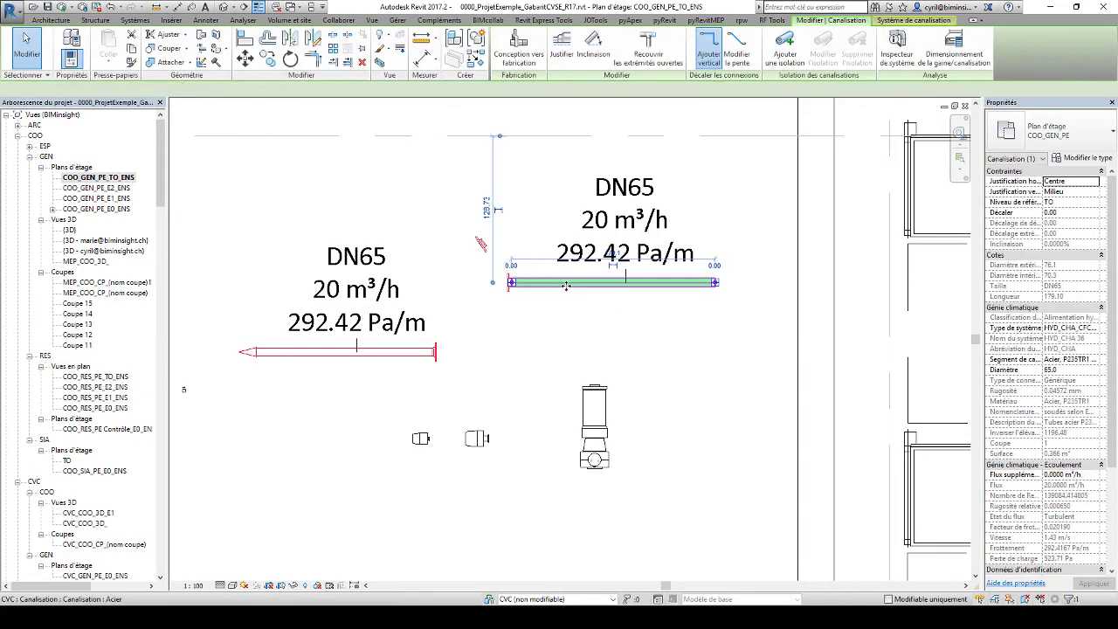
{"action": "mouse_move", "coordinate": [566, 286]}
{"action": "left_mouse_down"}
{"action": "mouse_move", "coordinate": [725, 448]}
{"action": "mouse_move", "coordinate": [712, 456]}
{"action": "left_mouse_up"}
{"action": "left_click", "coordinate": [700, 464]}
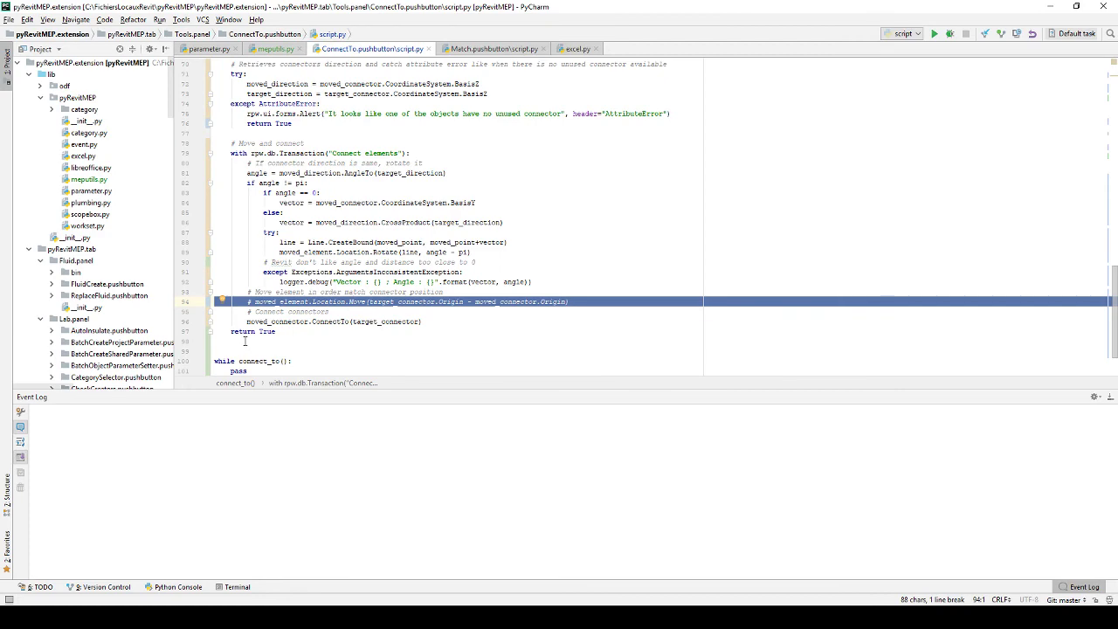
{"action": "key", "text": "ctrl+slash"}
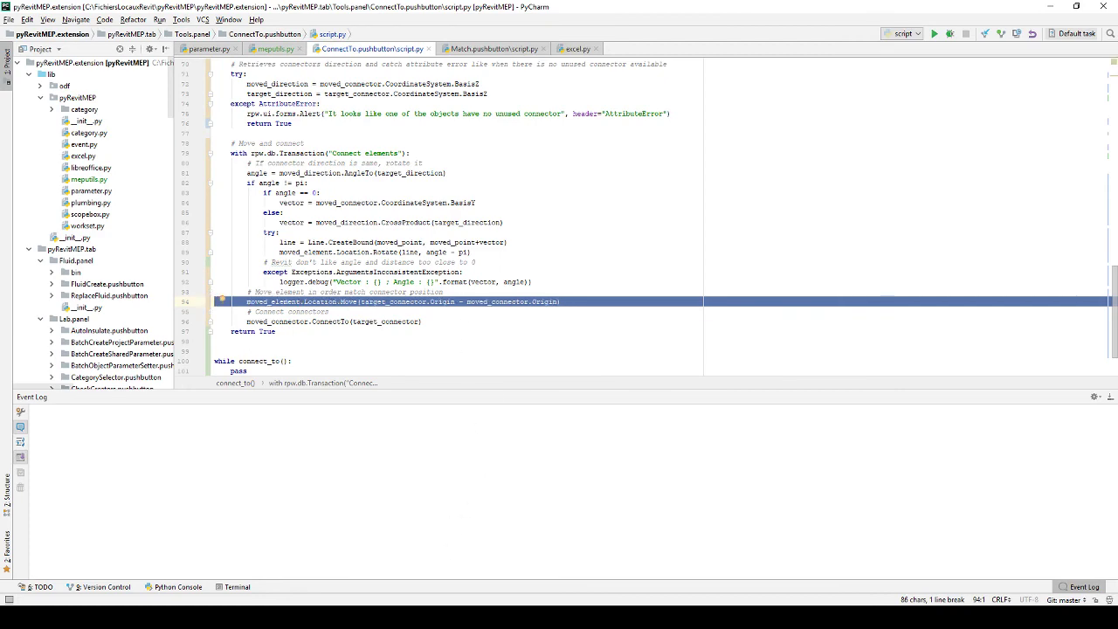